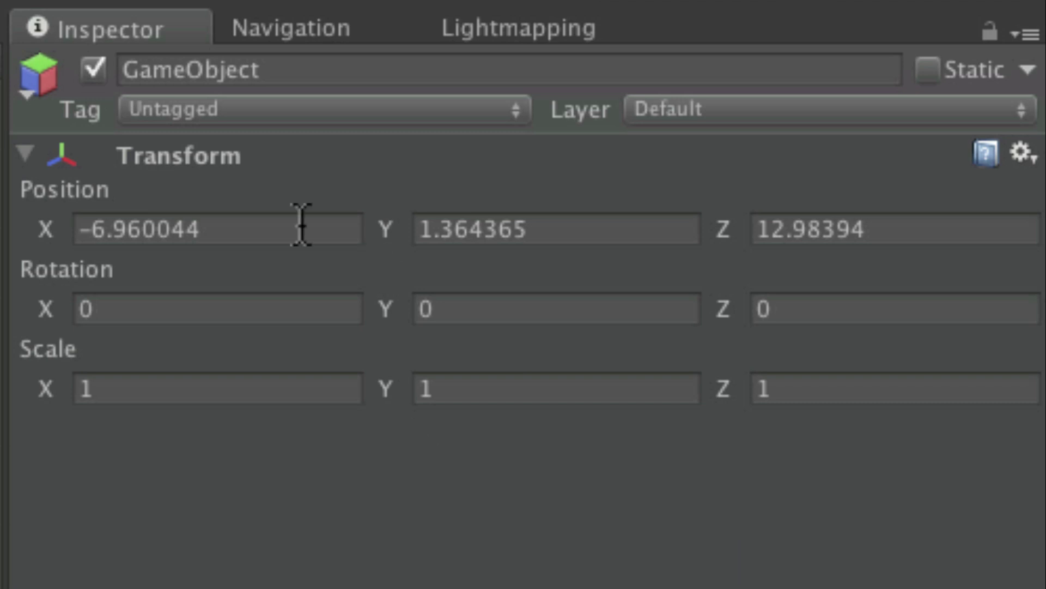
# Try other Position X values such as 78, then reset GameObject's position to 0, 0, 0
pyautogui.moveTo(46, 229)
pyautogui.mouseDown()
pyautogui.moveTo(68, 232)
pyautogui.moveTo(23, 223)
pyautogui.moveTo(116, 229)
pyautogui.moveTo(5, 229)
pyautogui.moveTo(63, 240)
pyautogui.moveTo(49, 240)
pyautogui.mouseUp()
pyautogui.click(90, 224)
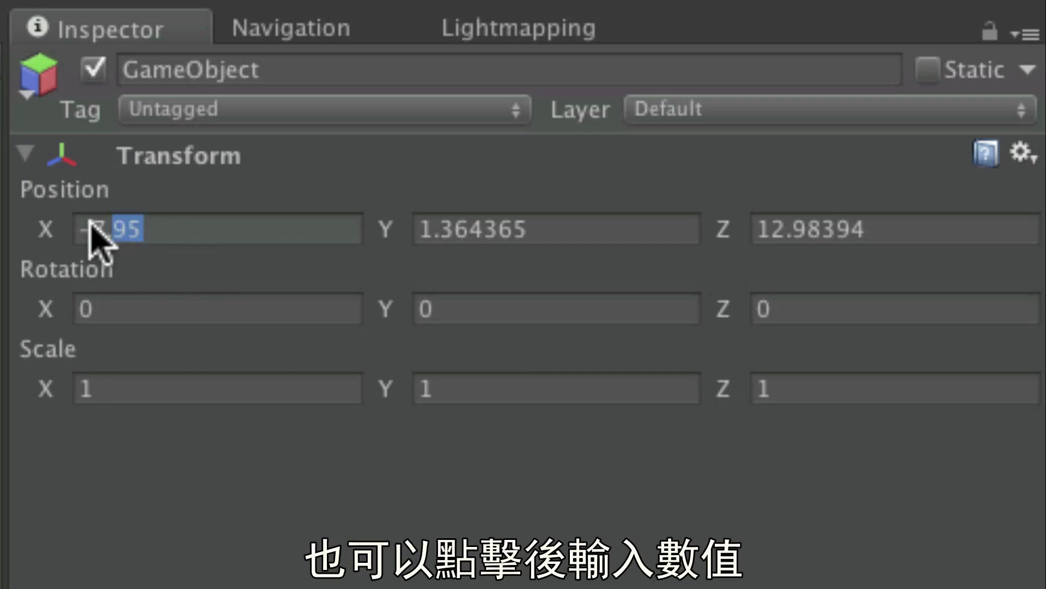
pyautogui.write('78')
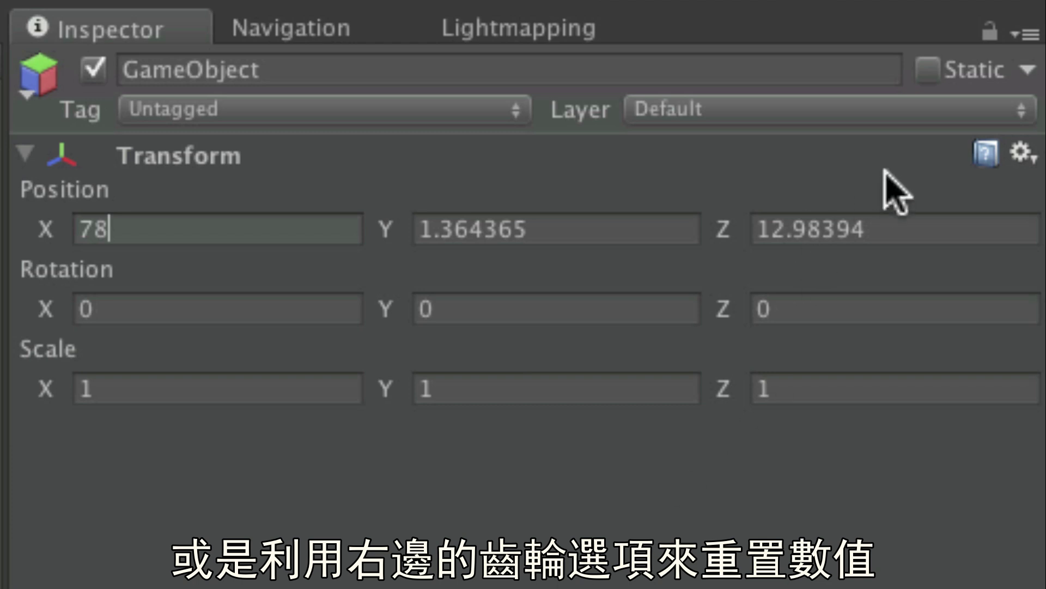
pyautogui.click(1019, 155)
pyautogui.click(845, 288)
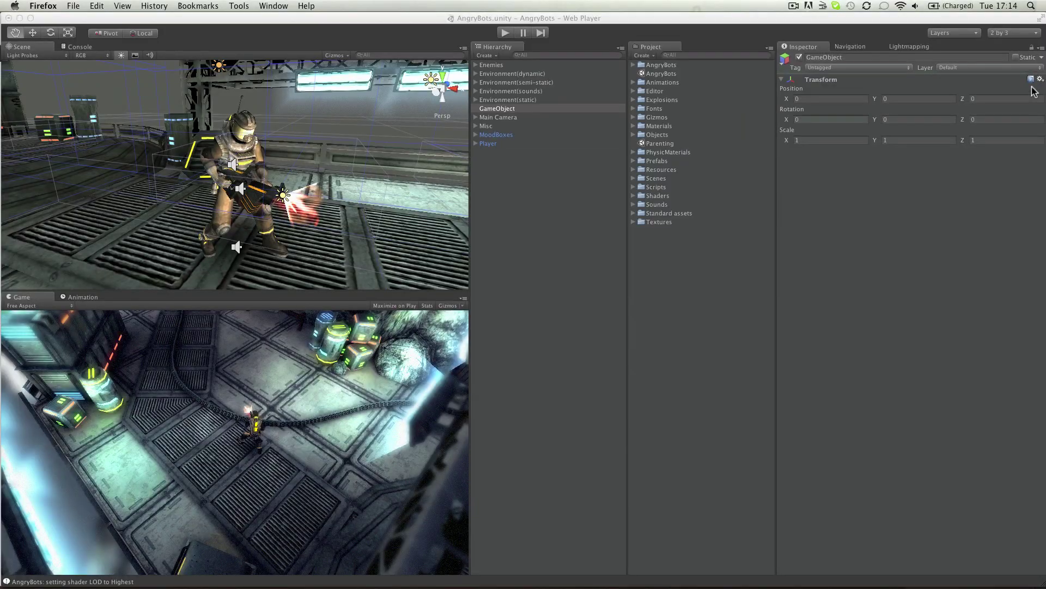
pyautogui.click(1031, 79)
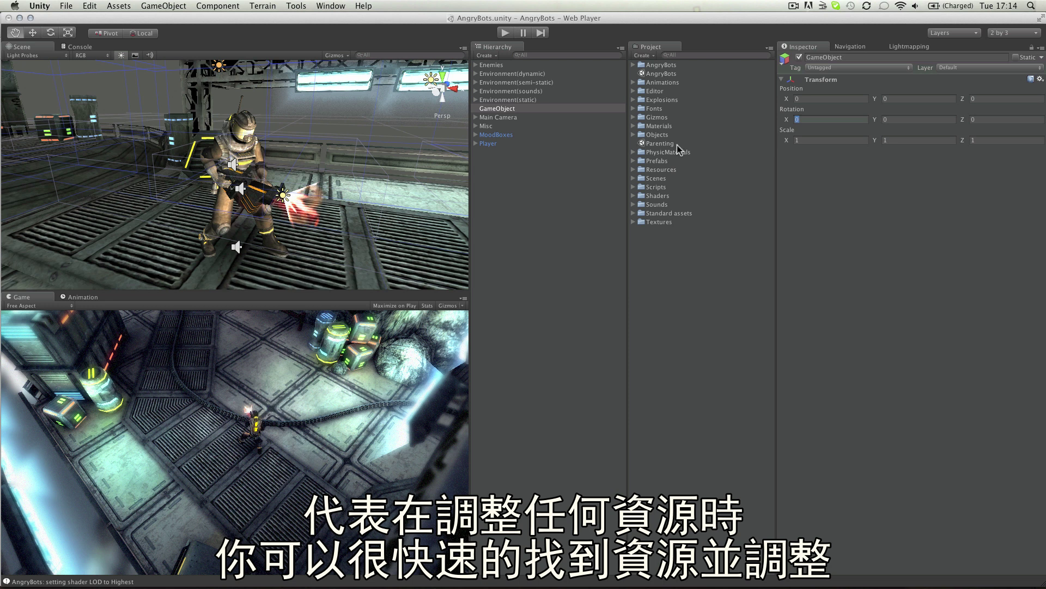
# Inspect Main Camera, Misc, GameObject and Environment(static) in turn from the Hierarchy
pyautogui.click(531, 117)
pyautogui.click(516, 127)
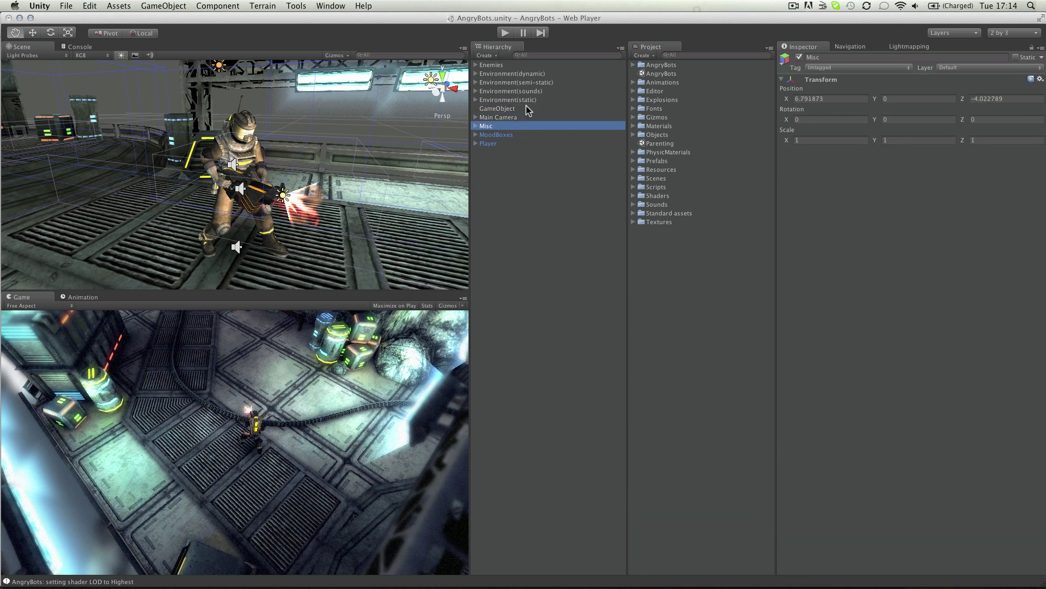
pyautogui.click(528, 108)
pyautogui.click(535, 100)
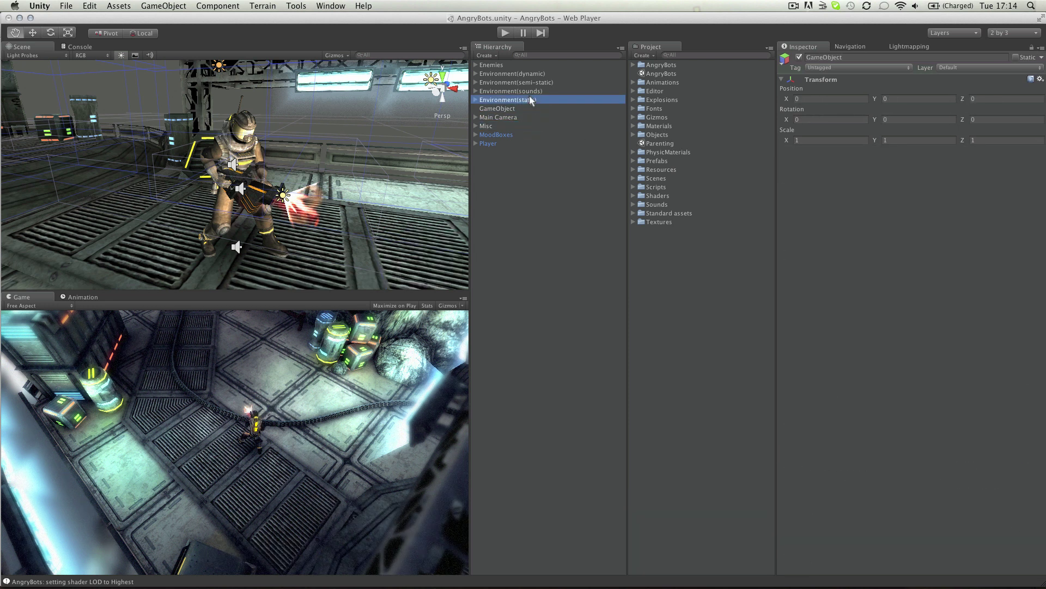
# Show the Input project settings via Edit > Project Settings
pyautogui.click(90, 6)
pyautogui.moveTo(155, 225)
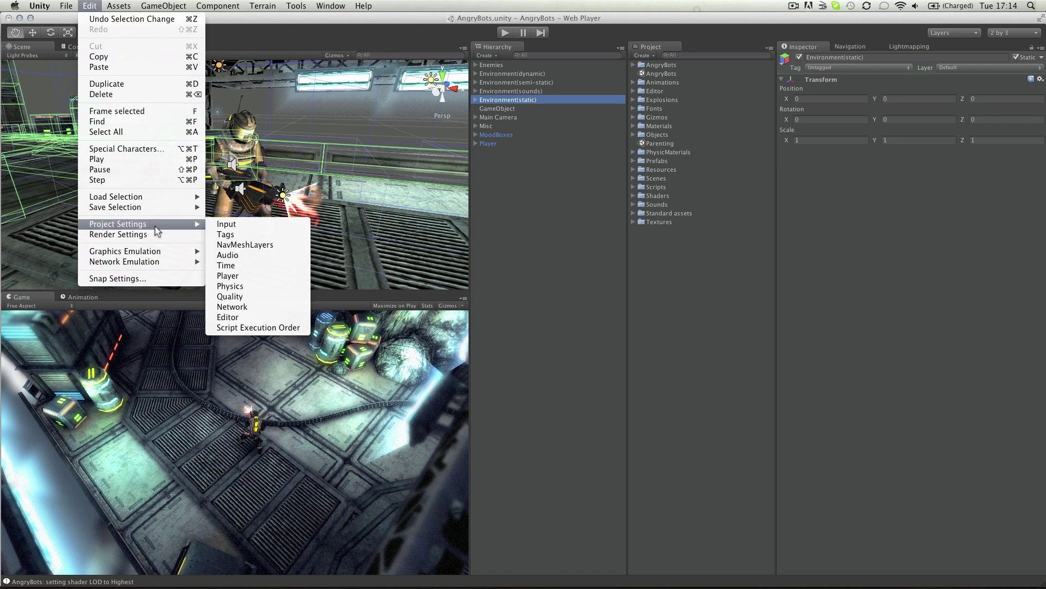
pyautogui.click(246, 224)
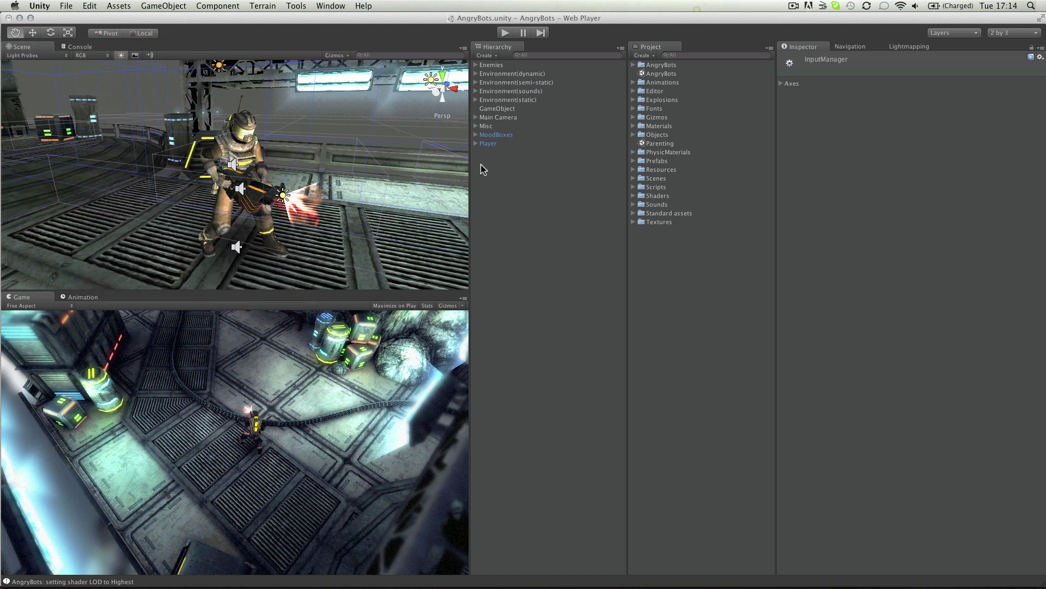
# Show the Player project settings, then inspect the Player object's components
pyautogui.click(118, 6)
pyautogui.moveTo(90, 6)
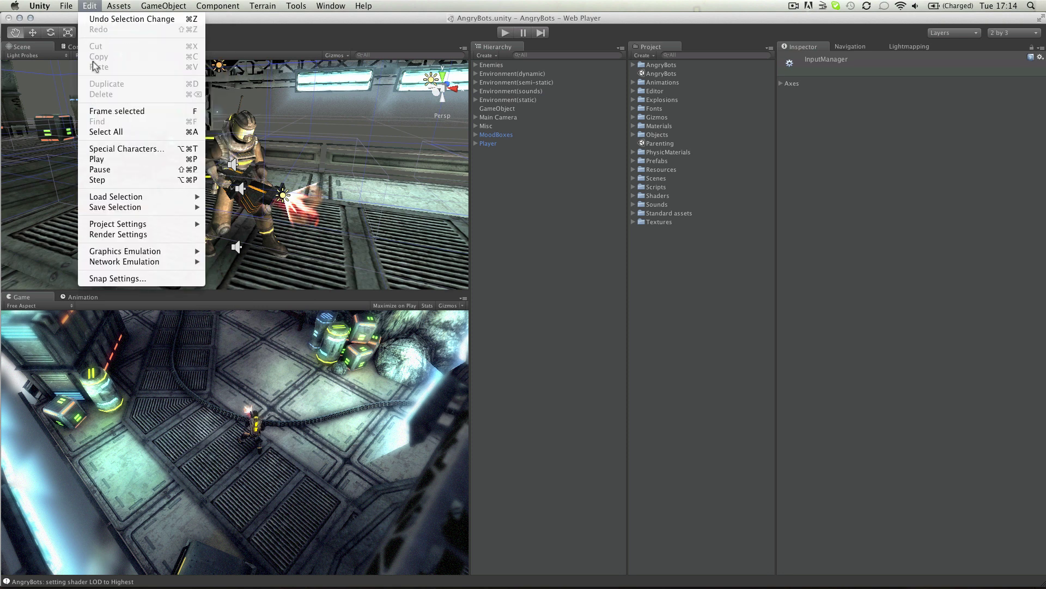
pyautogui.moveTo(161, 223)
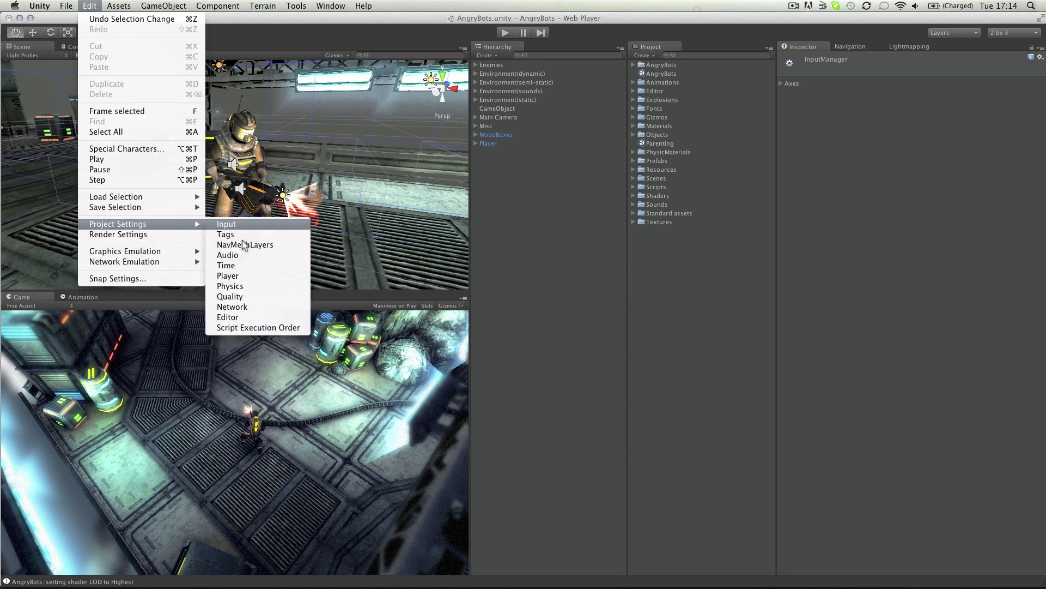
pyautogui.click(250, 275)
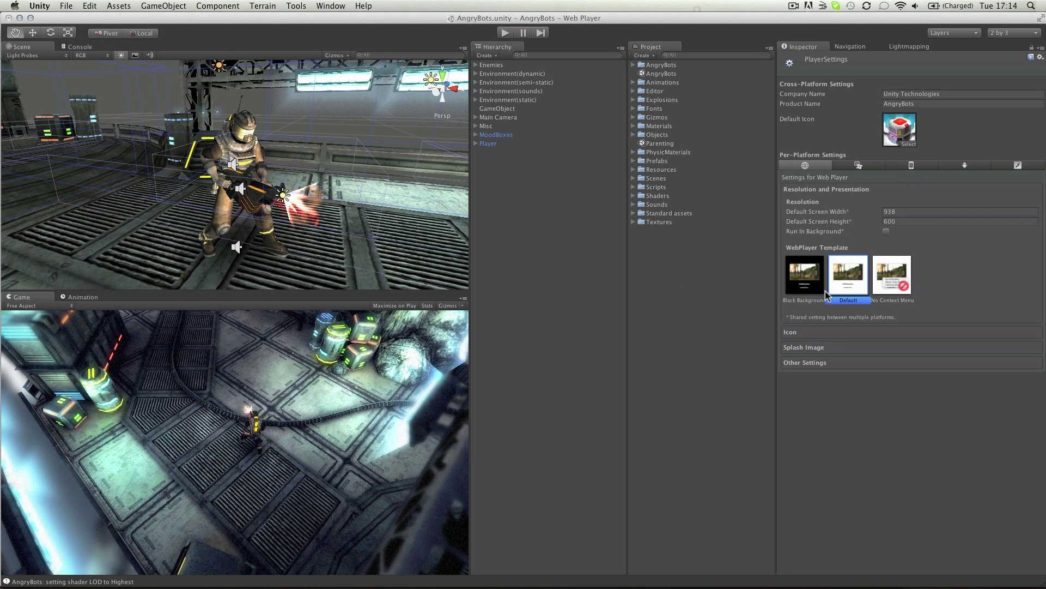
pyautogui.click(525, 143)
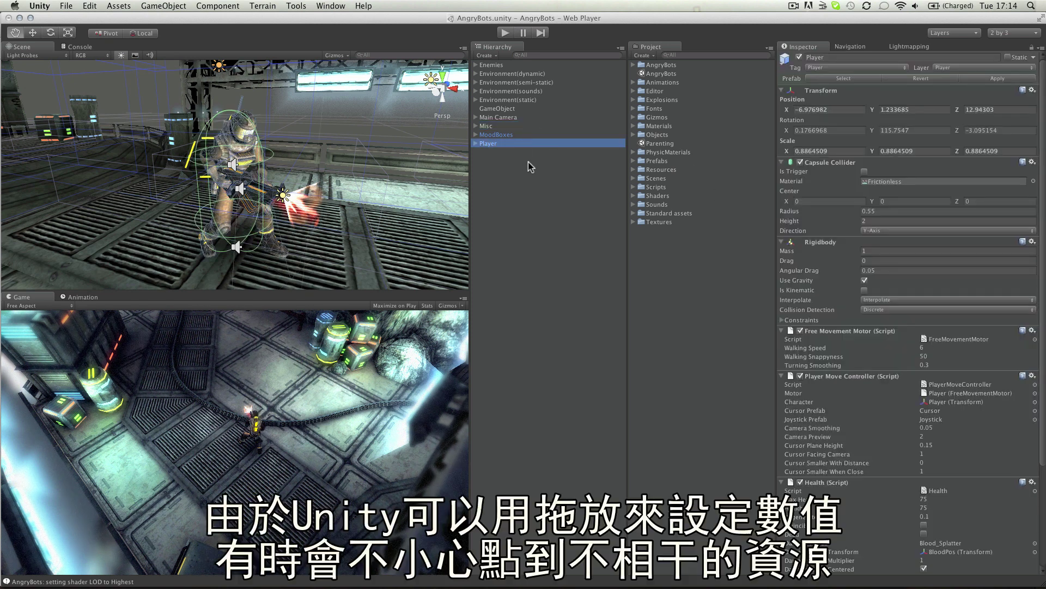
# Reselect GameObject, then view the AdditiveSheet texture's import settings from the Textures folder
pyautogui.click(526, 108)
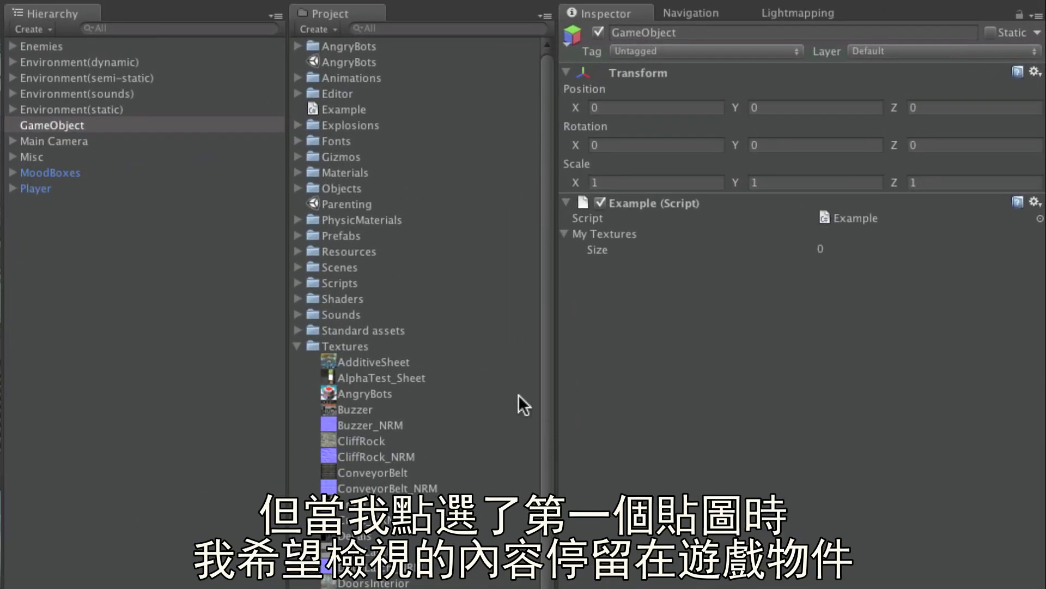
pyautogui.click(388, 362)
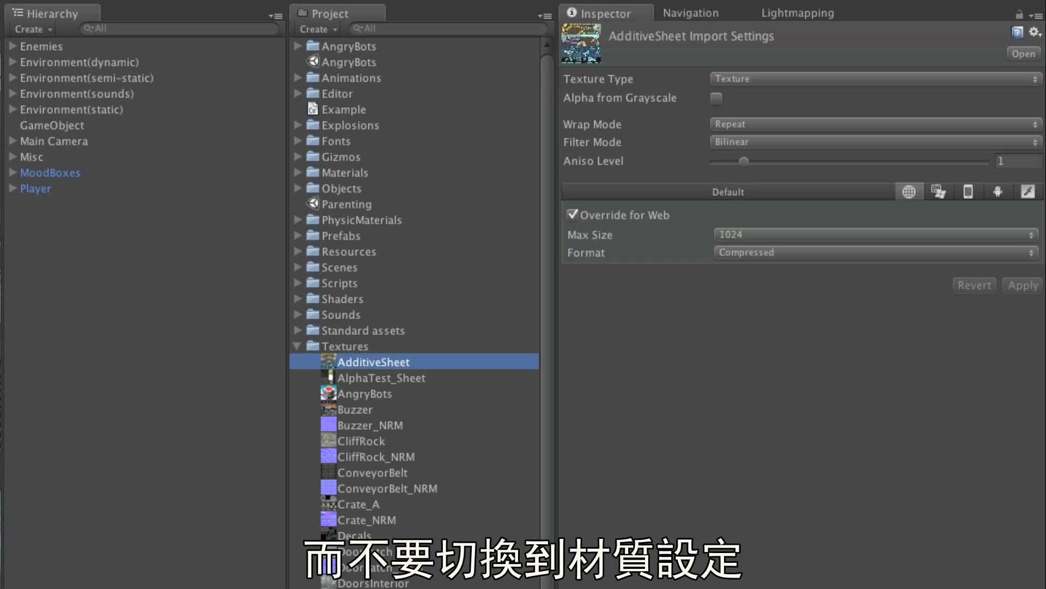
# Set GameObject's My Textures size to 1 and drop AdditiveSheet into that slot
pyautogui.click(52, 125)
pyautogui.click(872, 249)
pyautogui.write('1')
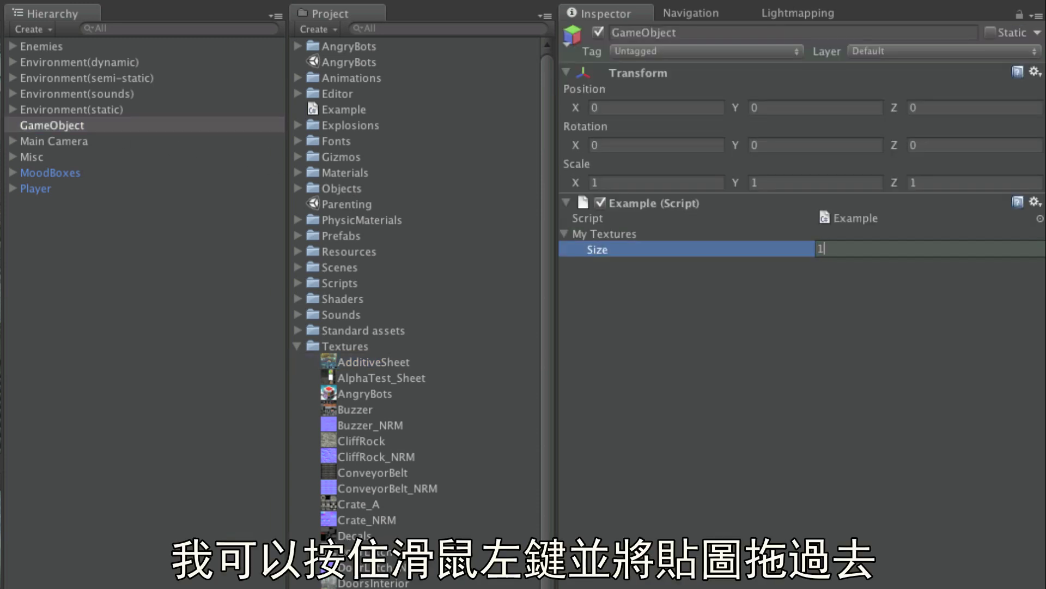
pyautogui.press('Return')
pyautogui.moveTo(373, 362); pyautogui.dragTo(850, 266)
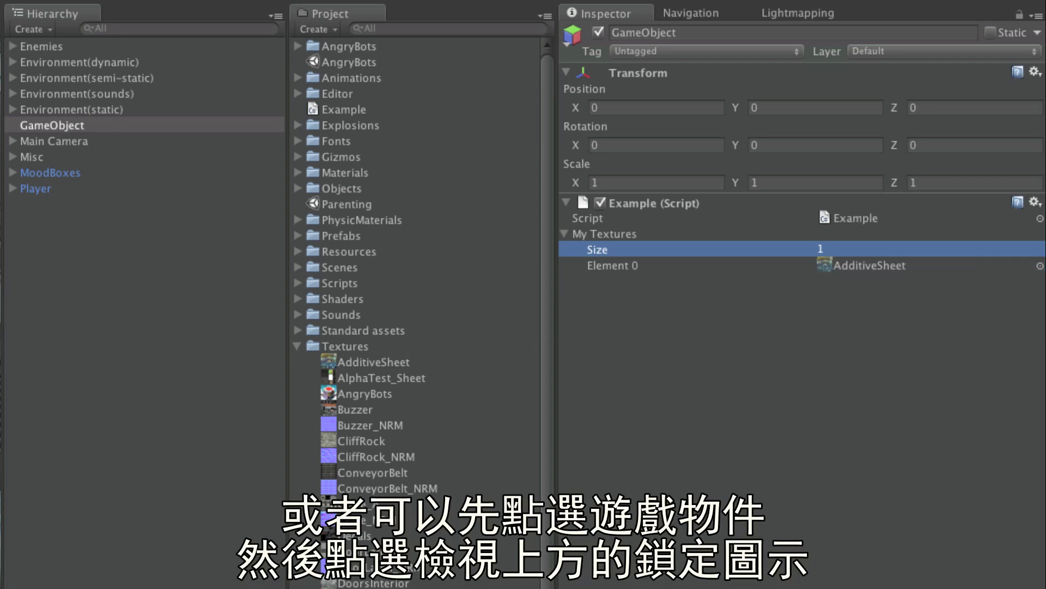
# Lock the Inspector on GameObject and drag the AdditiveSheet-to-Buzzer_NRM texture selection onto the list
pyautogui.click(75, 126)
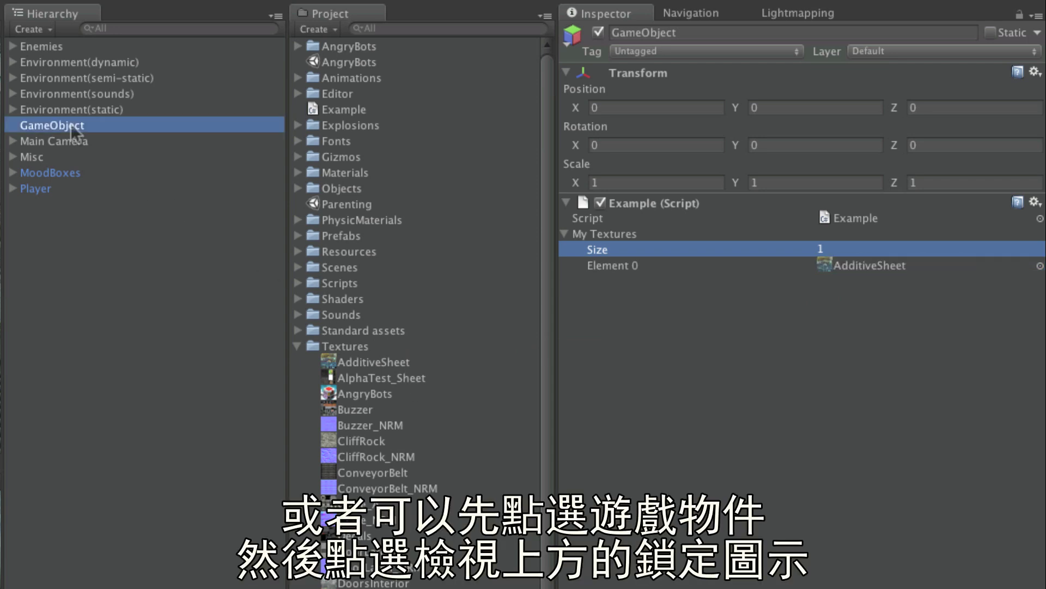
pyautogui.click(1020, 18)
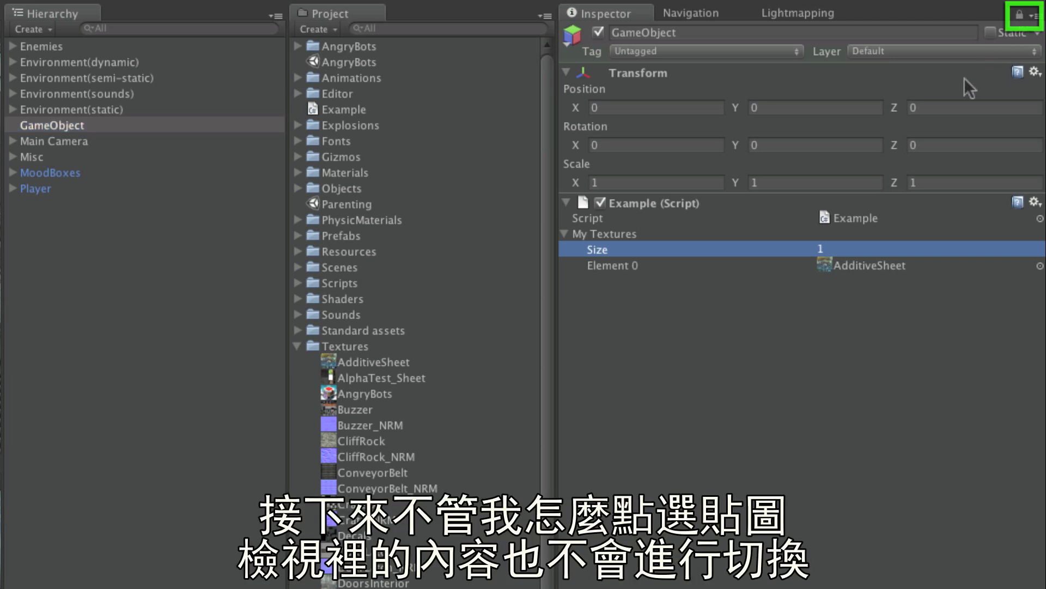
pyautogui.click(388, 361)
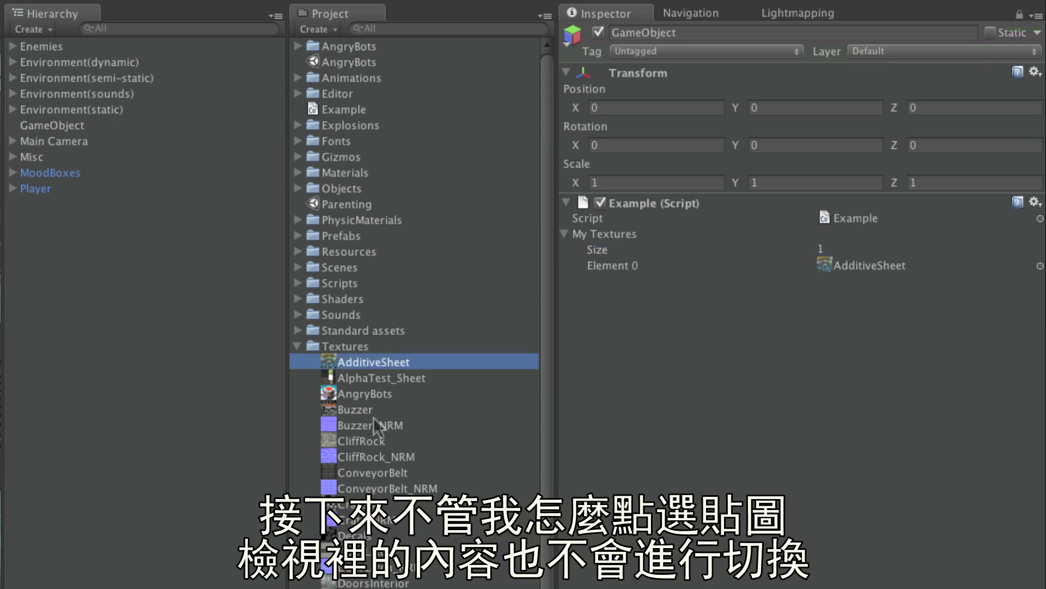
pyautogui.keyDown('shift'); pyautogui.click(381, 426); pyautogui.keyUp('shift')
pyautogui.moveTo(360, 378); pyautogui.dragTo(872, 265)
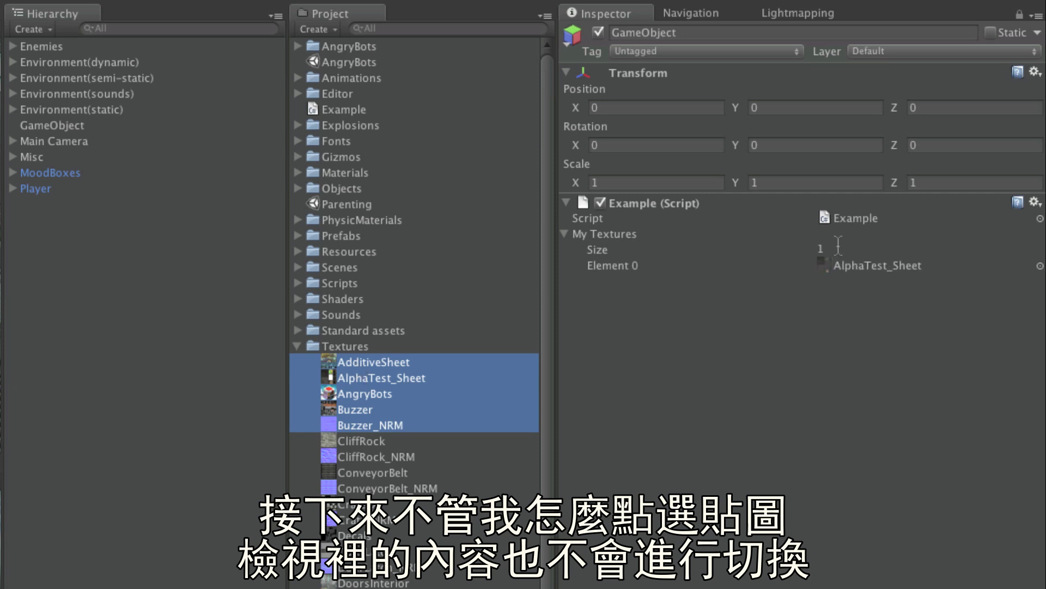
# Set My Textures size to 5 and fill slots with AdditiveSheet, AngryBots, Buzzer and Buzzer_NRM
pyautogui.click(781, 303)
pyautogui.write('5')
pyautogui.press('Return')
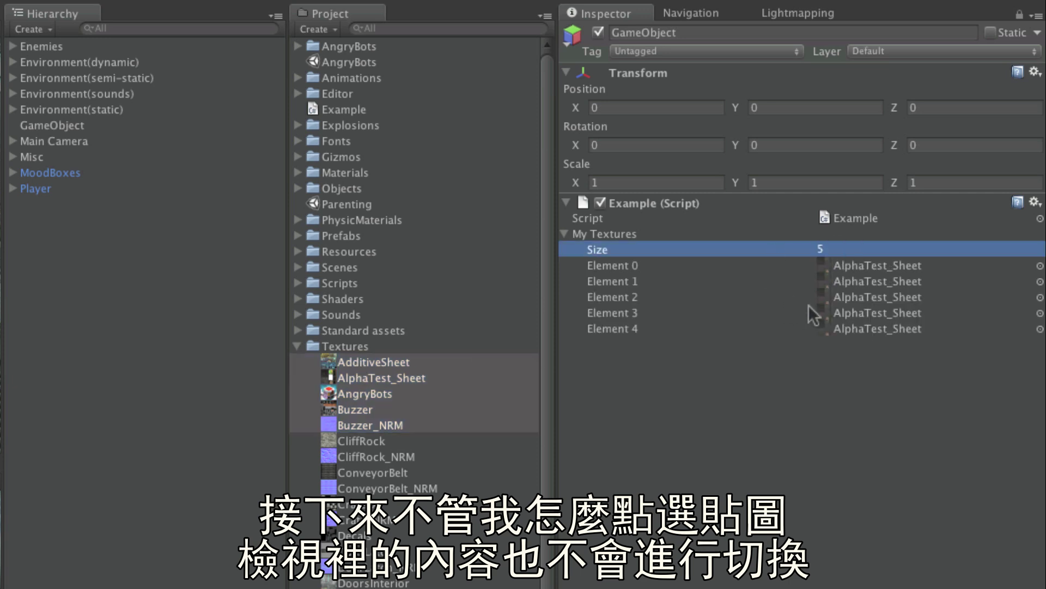
pyautogui.click(390, 377)
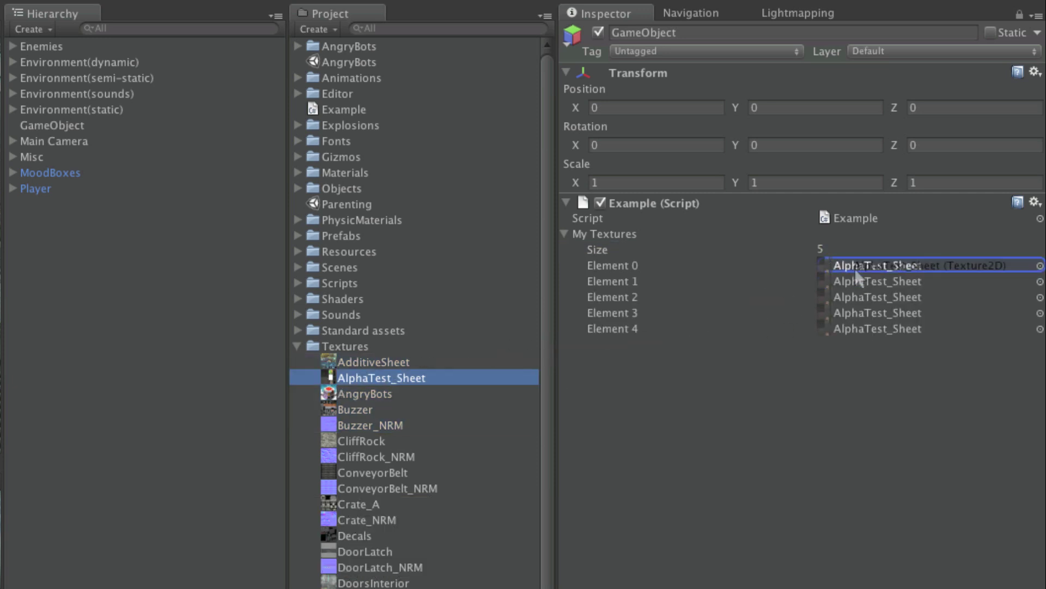
pyautogui.moveTo(373, 362); pyautogui.dragTo(861, 265)
pyautogui.moveTo(355, 395); pyautogui.dragTo(859, 297)
pyautogui.moveTo(411, 406); pyautogui.dragTo(850, 313)
pyautogui.moveTo(369, 431); pyautogui.dragTo(842, 330)
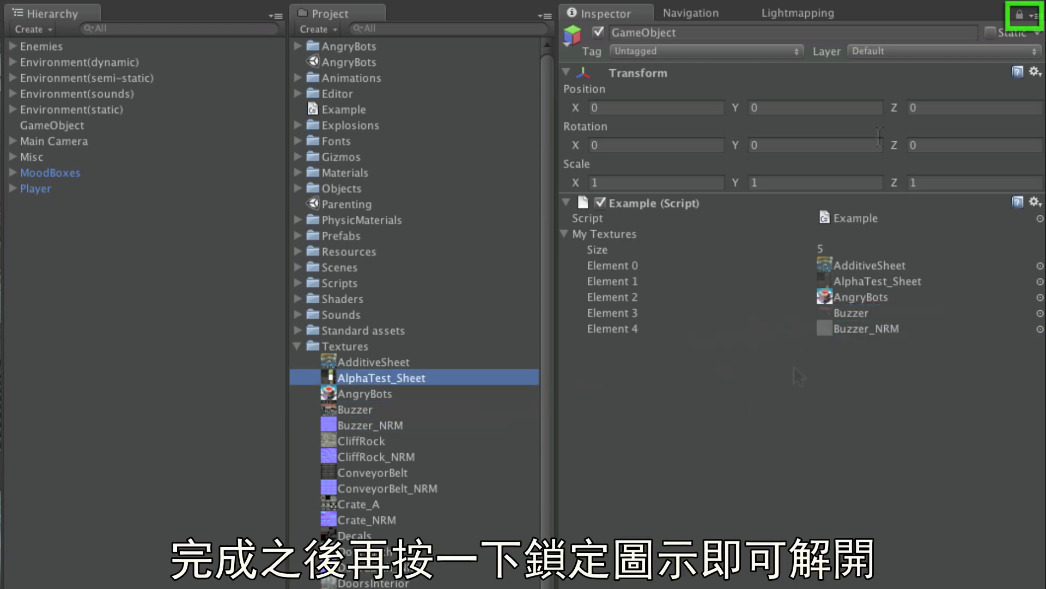
# Unlock the Inspector, then select textures and Hierarchy objects to confirm it follows each selection
pyautogui.click(1020, 17)
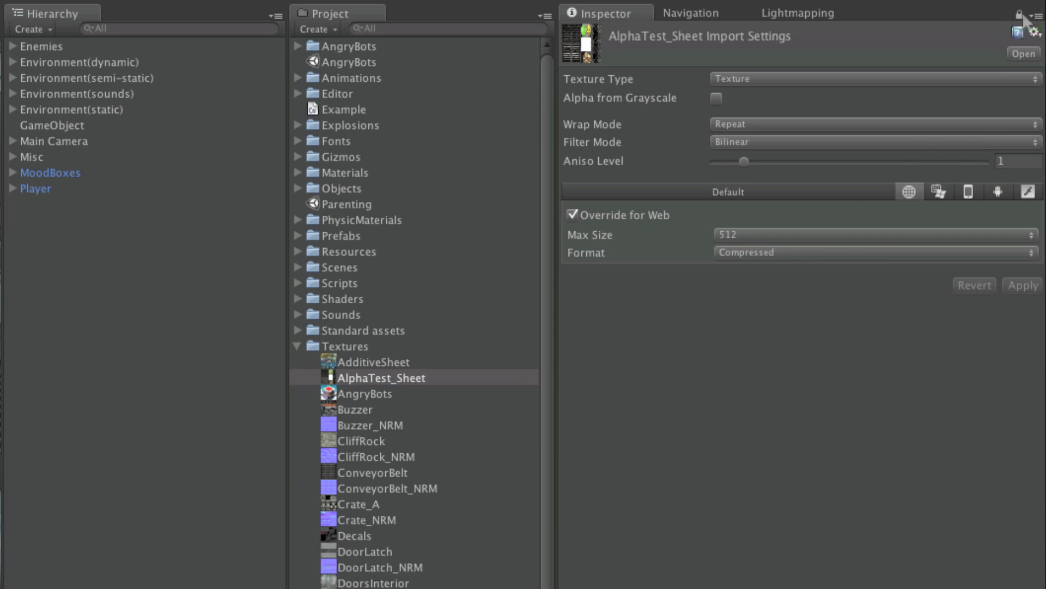
pyautogui.click(395, 409)
pyautogui.click(384, 472)
pyautogui.click(368, 393)
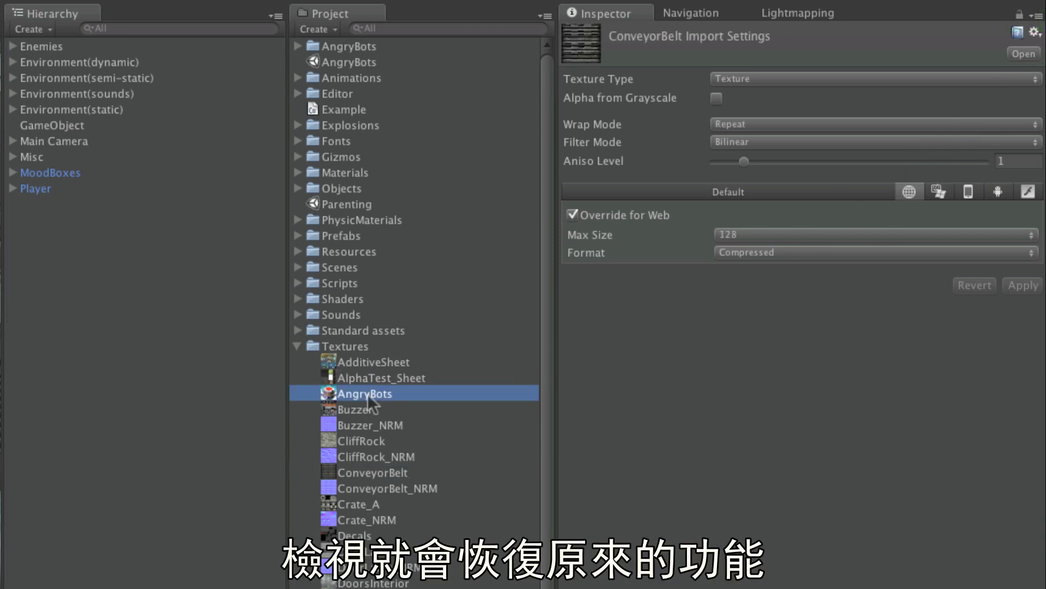
pyautogui.click(77, 156)
pyautogui.click(76, 190)
pyautogui.click(91, 140)
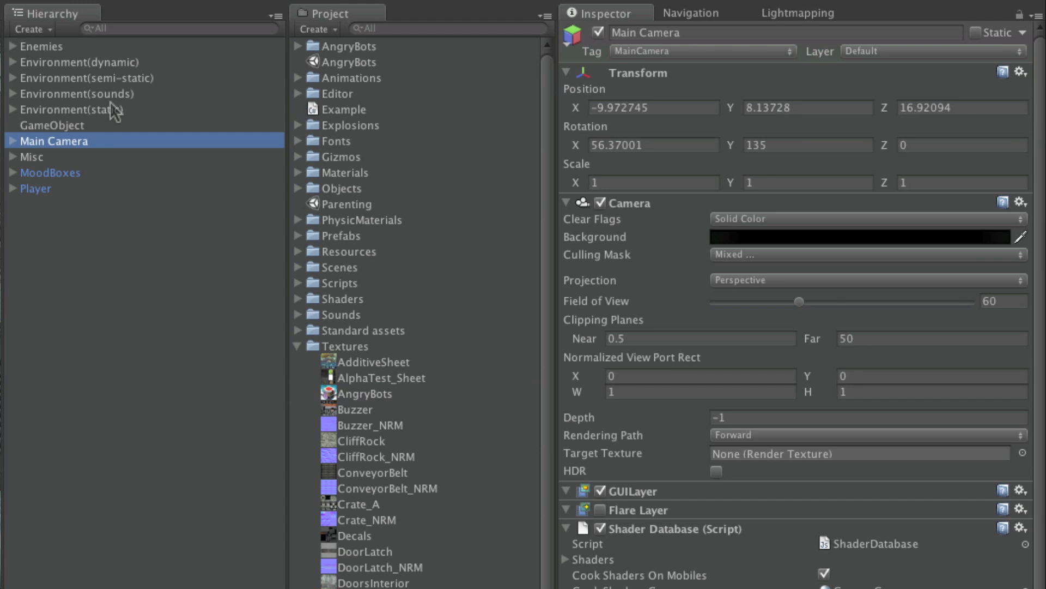
pyautogui.click(106, 109)
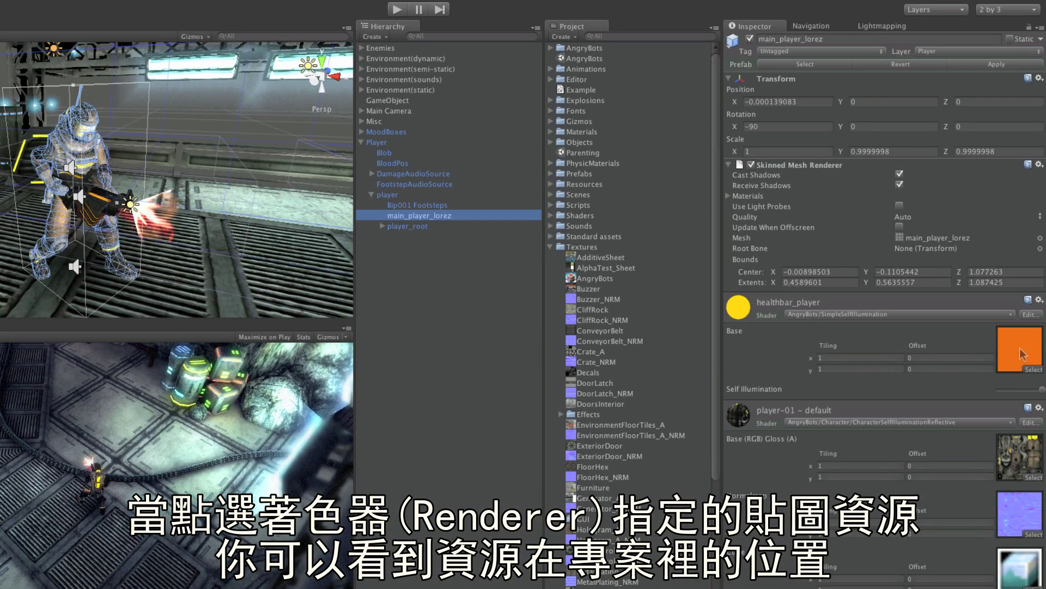
# Ping the HealthBar base texture, normal map and reflection cubemap from the player's material slots
pyautogui.click(1019, 357)
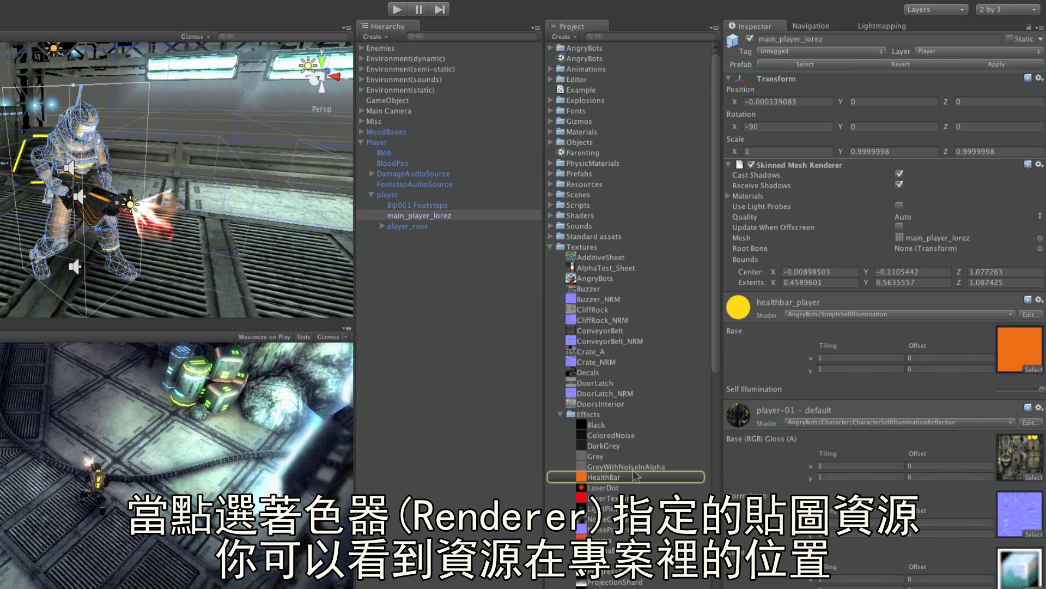
pyautogui.click(1030, 510)
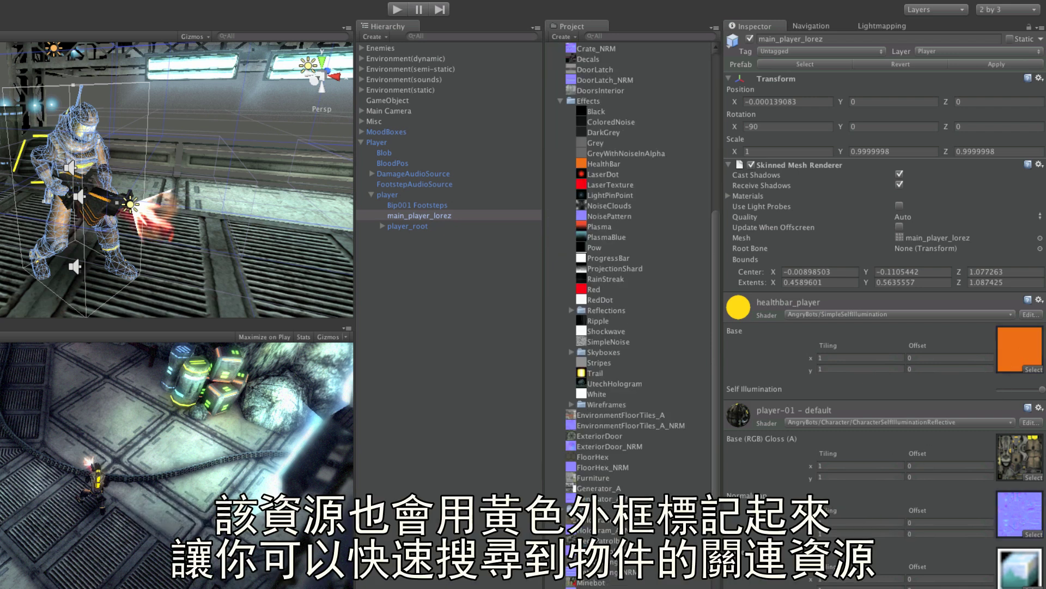
pyautogui.click(1023, 564)
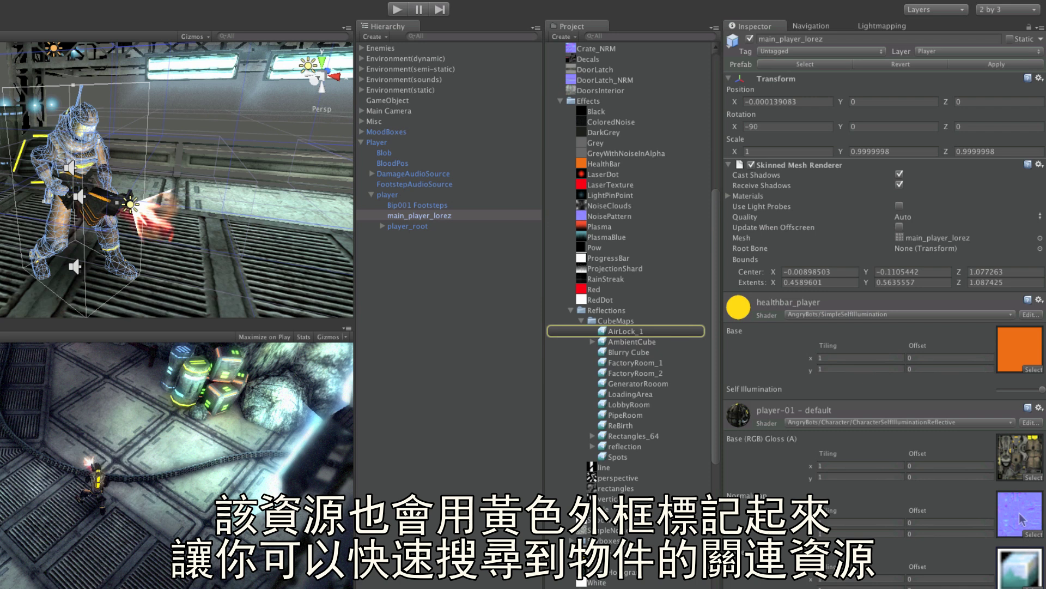
pyautogui.click(1013, 368)
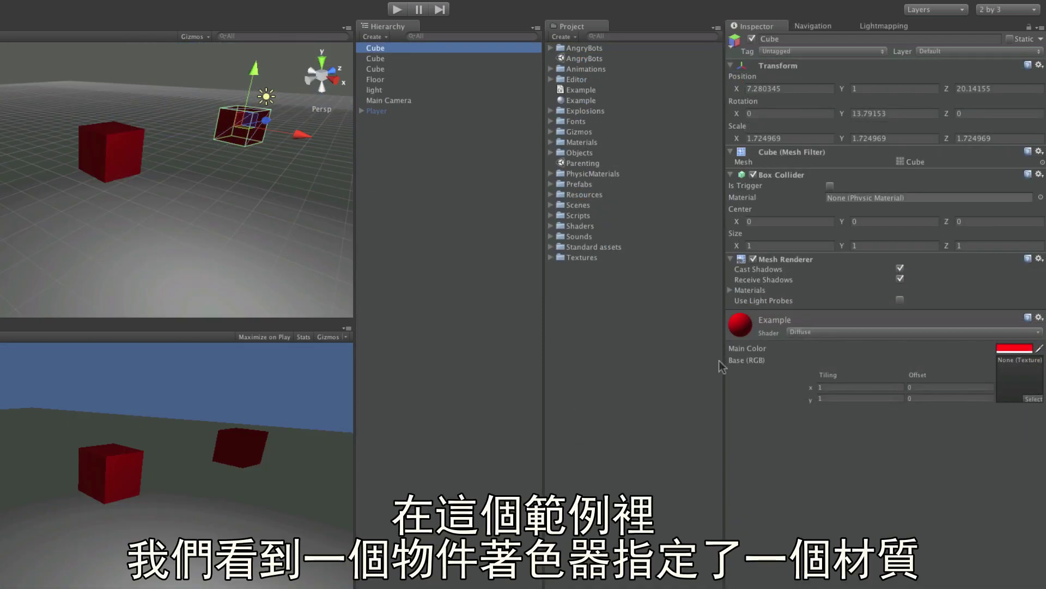
# Expand the Cube's Mesh Renderer materials and change the Example material's Main Color to cyan
pyautogui.click(733, 290)
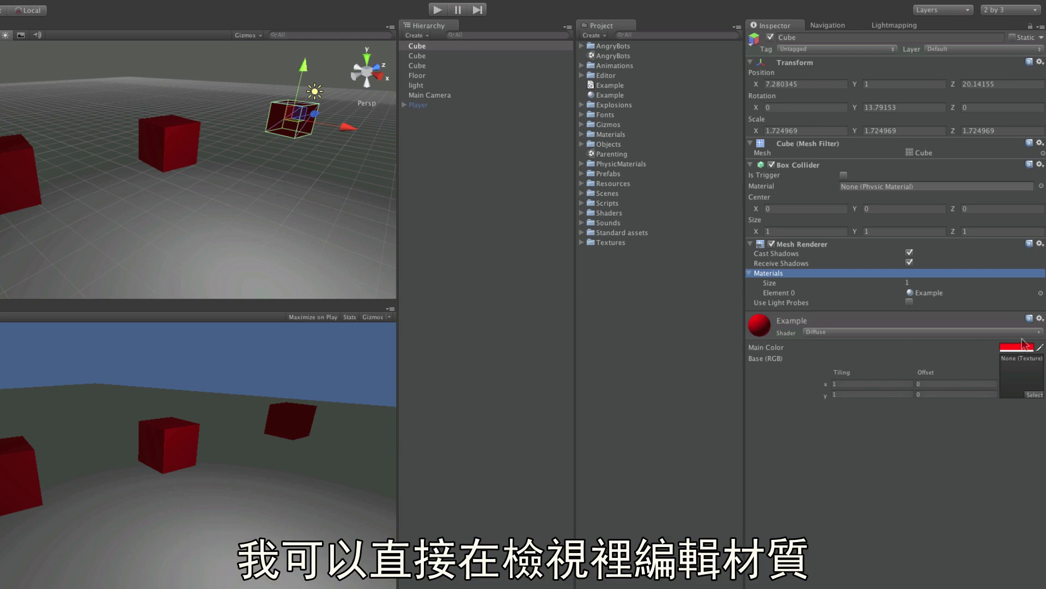
pyautogui.click(1016, 347)
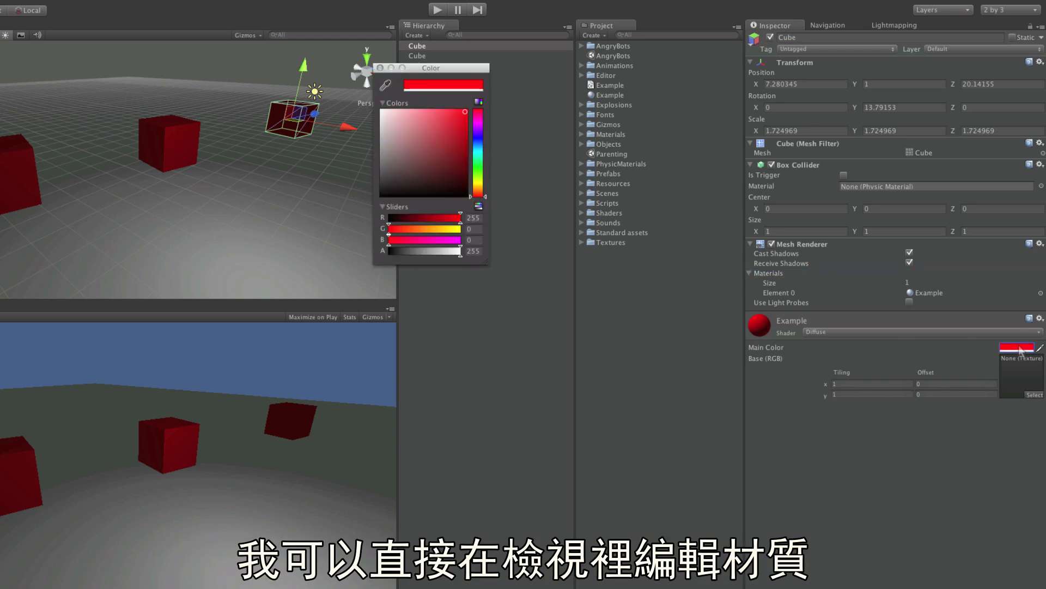
pyautogui.moveTo(455, 122); pyautogui.dragTo(369, 113)
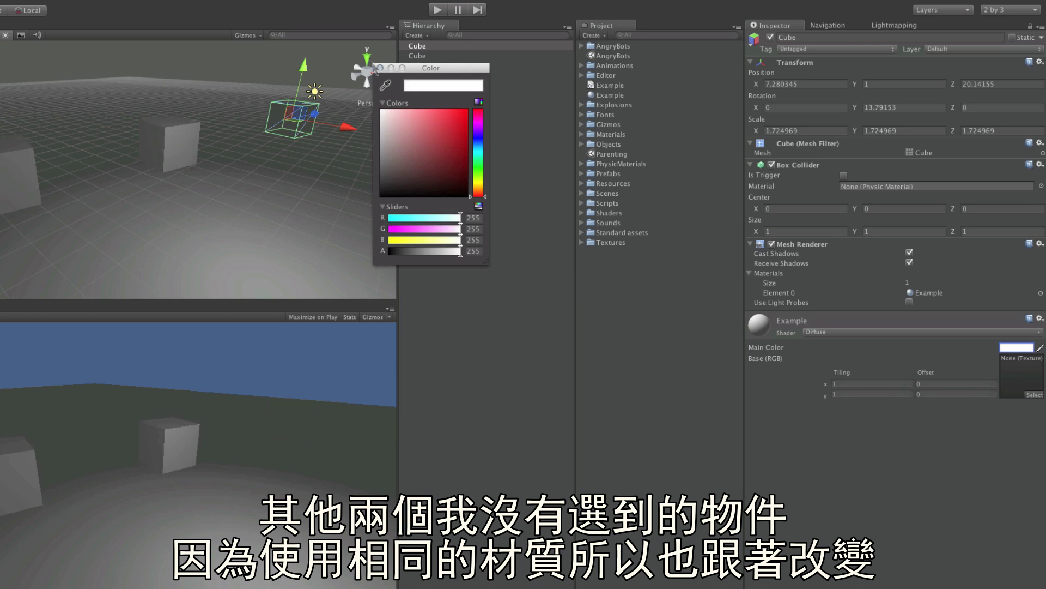
pyautogui.click(379, 67)
pyautogui.click(1017, 347)
pyautogui.click(480, 158)
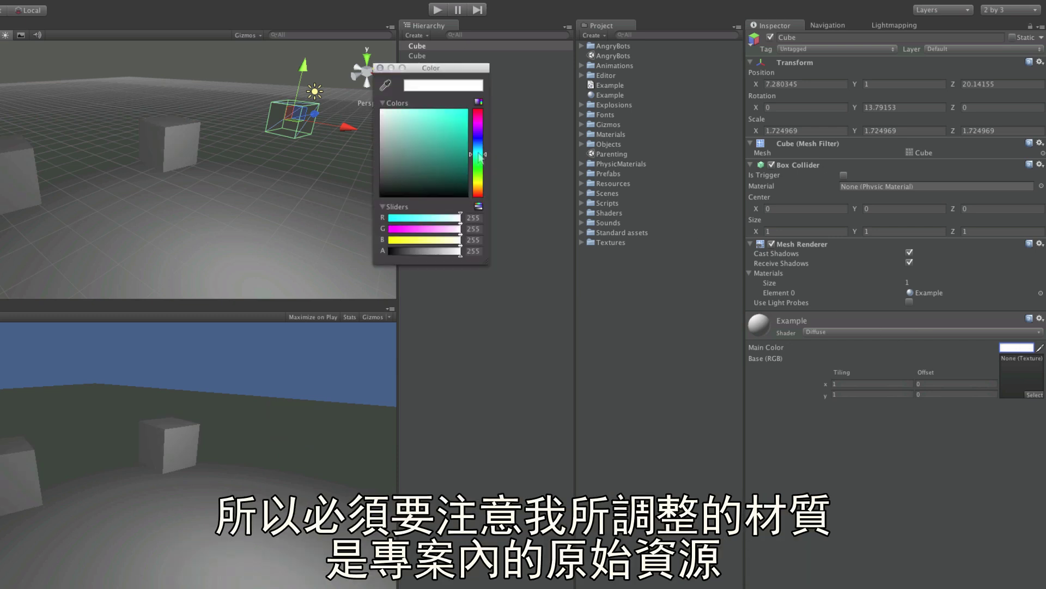
pyautogui.click(380, 67)
# Select the Cube and scale it uniformly to 1.739153 with the scale tool
pyautogui.click(638, 96)
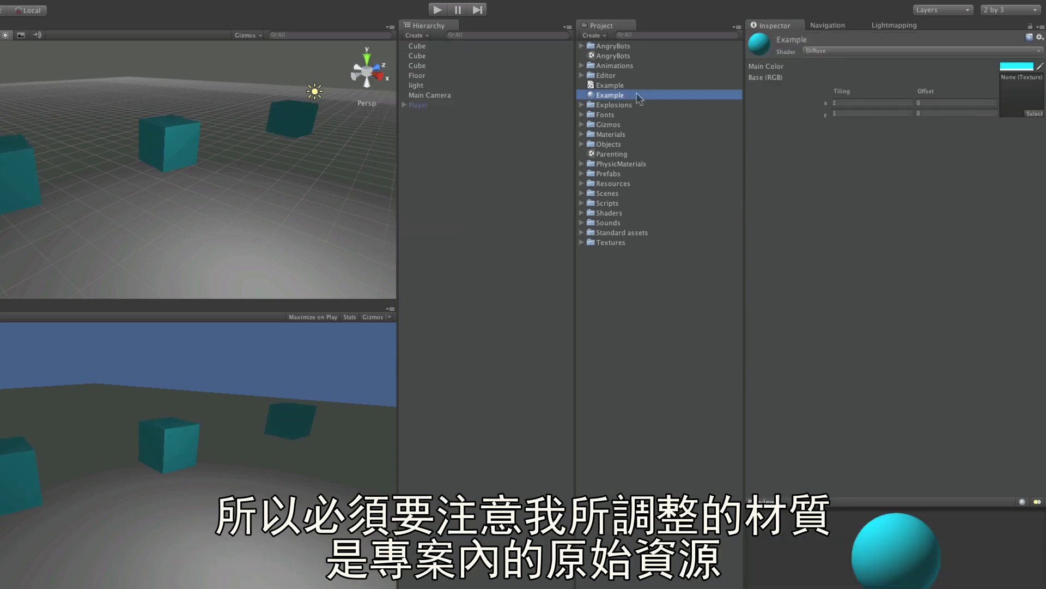
pyautogui.hotkey('ctrl', 'z')
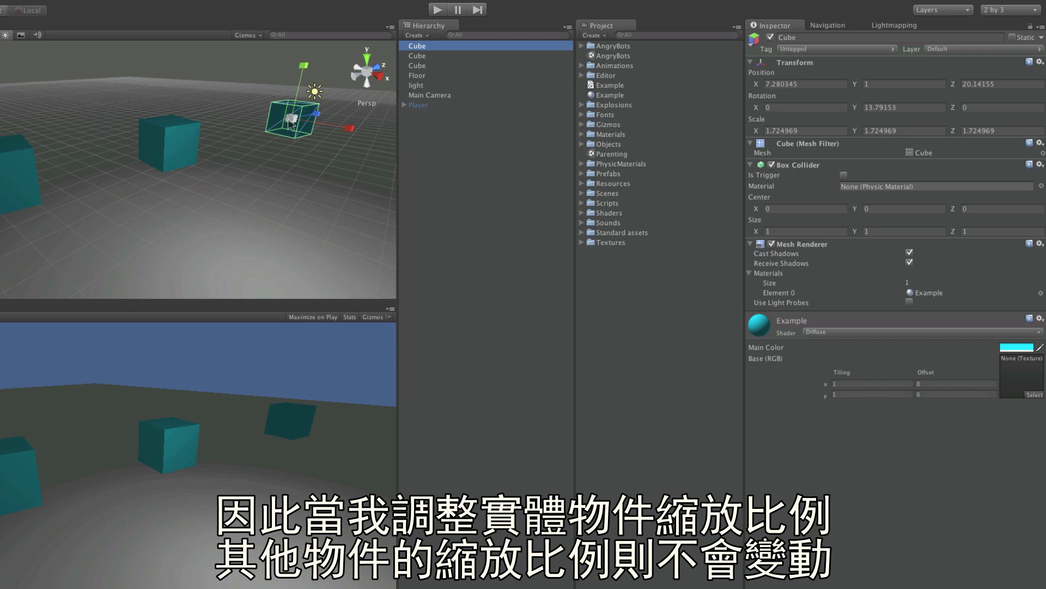
pyautogui.press('r')
pyautogui.moveTo(292, 119)
pyautogui.mouseDown()
pyautogui.moveTo(299, 125)
pyautogui.moveTo(273, 163)
pyautogui.moveTo(289, 131)
pyautogui.mouseUp()
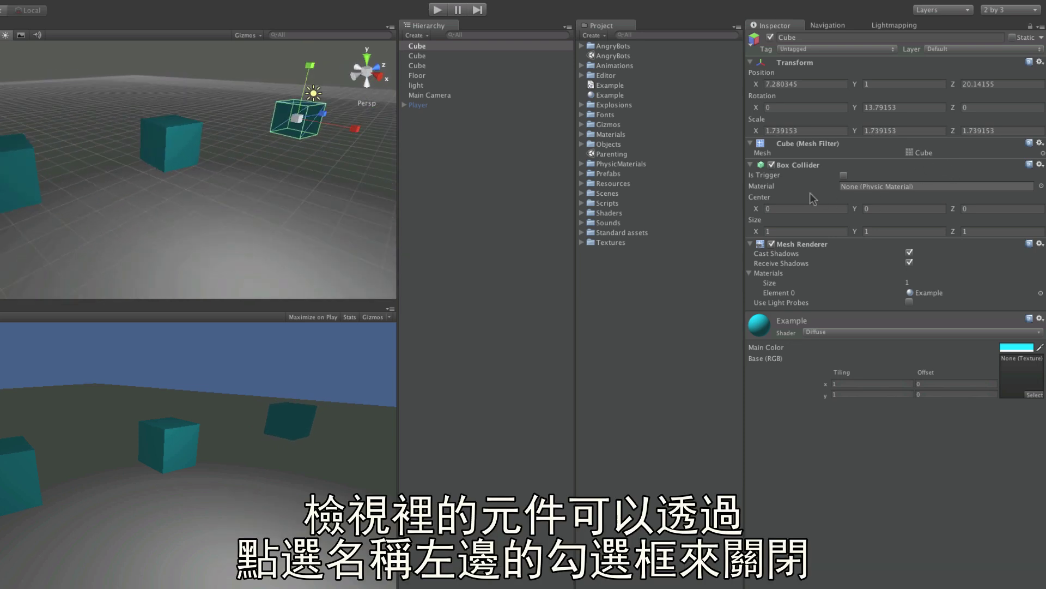
# Toggle the cube's Box Collider and Mesh Renderer off and on, deactivate it, then reselect GameObject
pyautogui.click(771, 165)
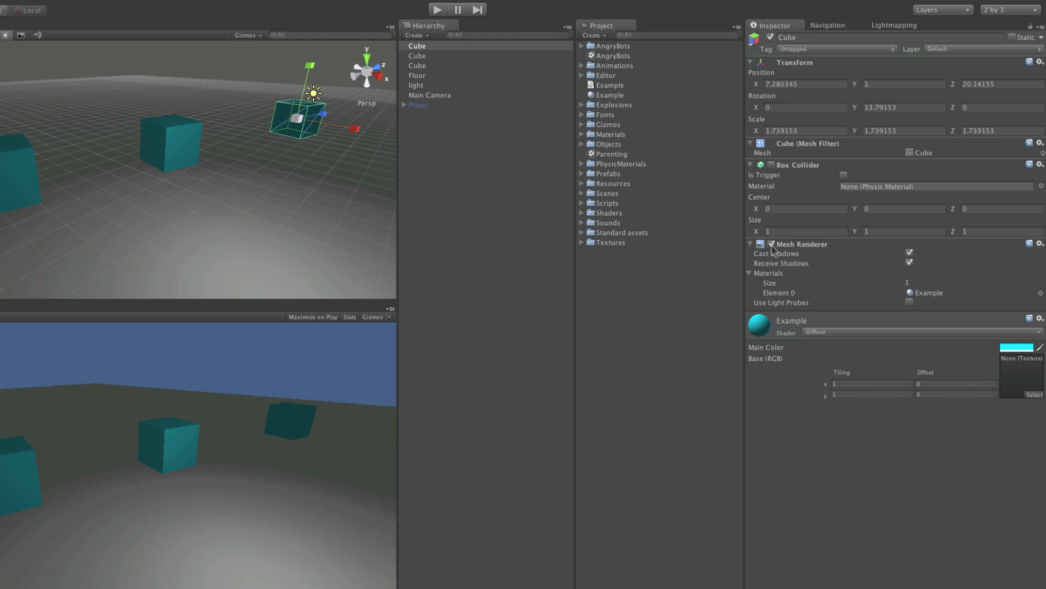
pyautogui.click(771, 244)
pyautogui.click(771, 165)
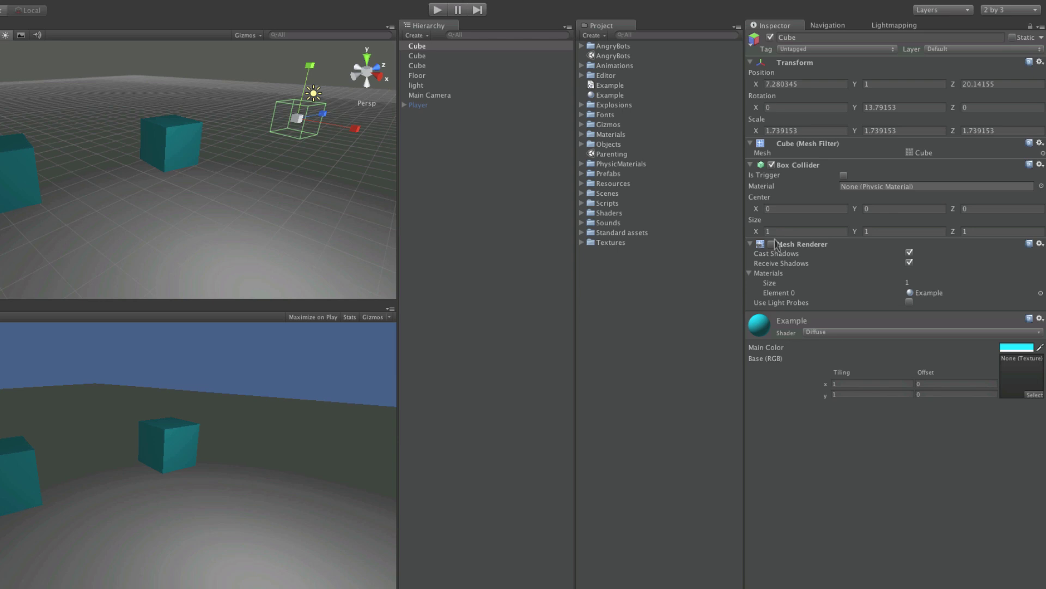
pyautogui.click(771, 244)
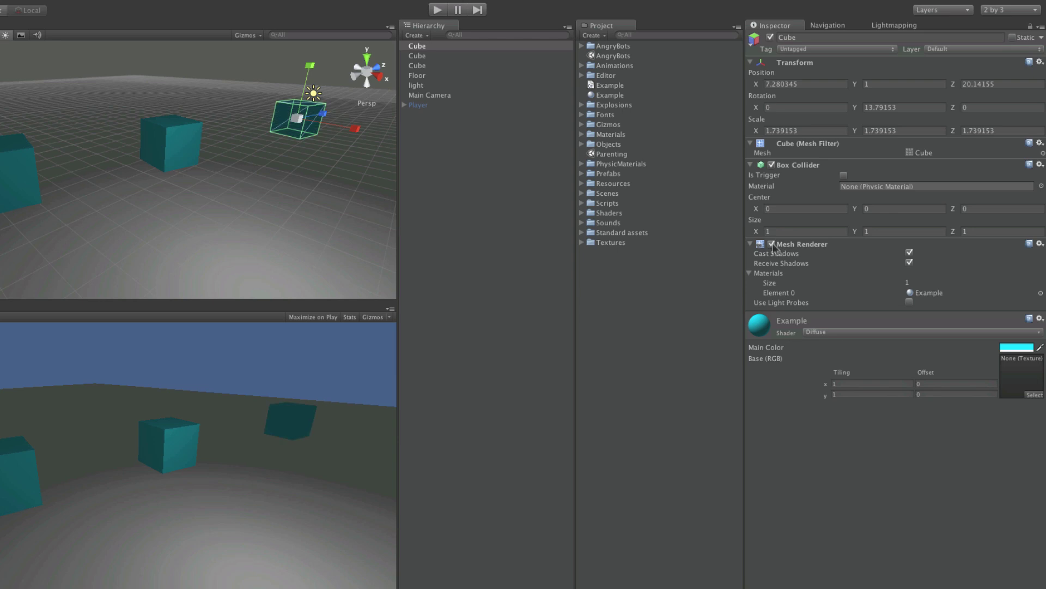
pyautogui.click(770, 37)
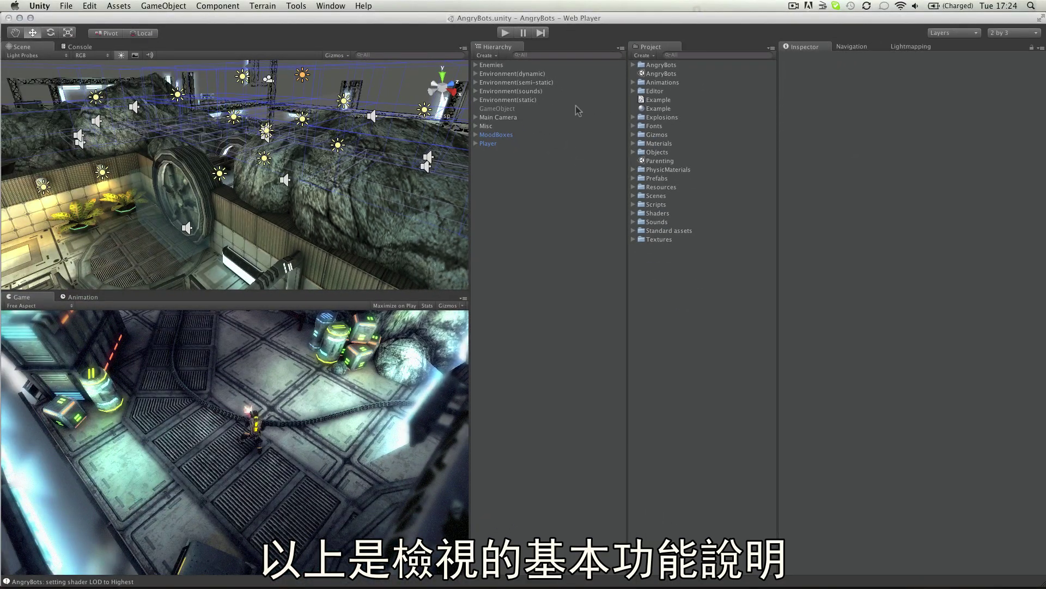
pyautogui.click(578, 110)
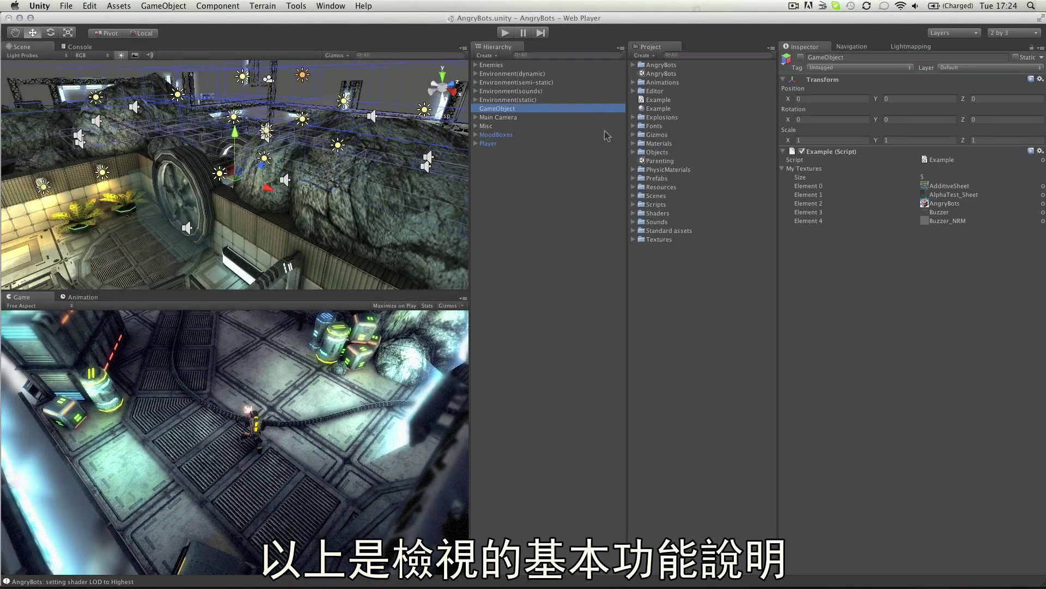